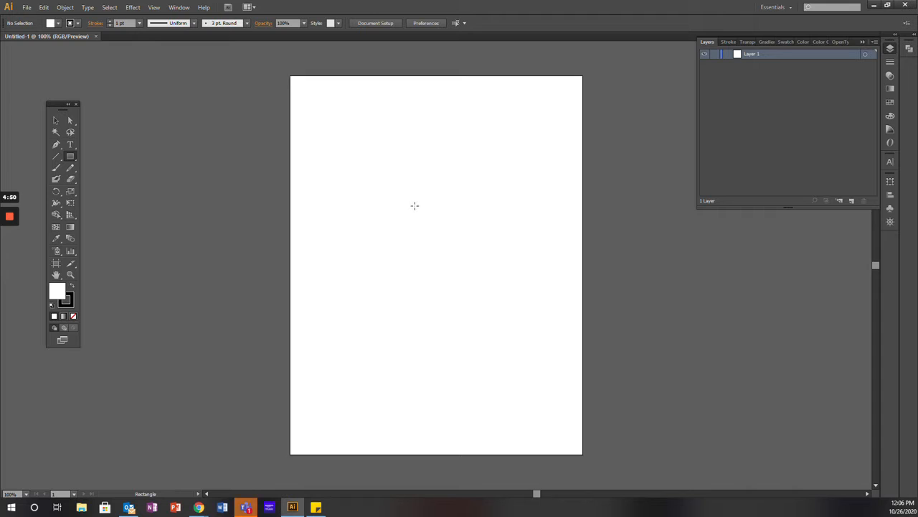
- Draw a tall rectangle about 1.42 by 4.94 in and move its two upper corners inward to form a tapered shape
{"action": "left_click_drag", "start_coordinate": [411, 206], "coordinate": [460, 376]}
{"action": "left_click", "coordinate": [71, 122]}
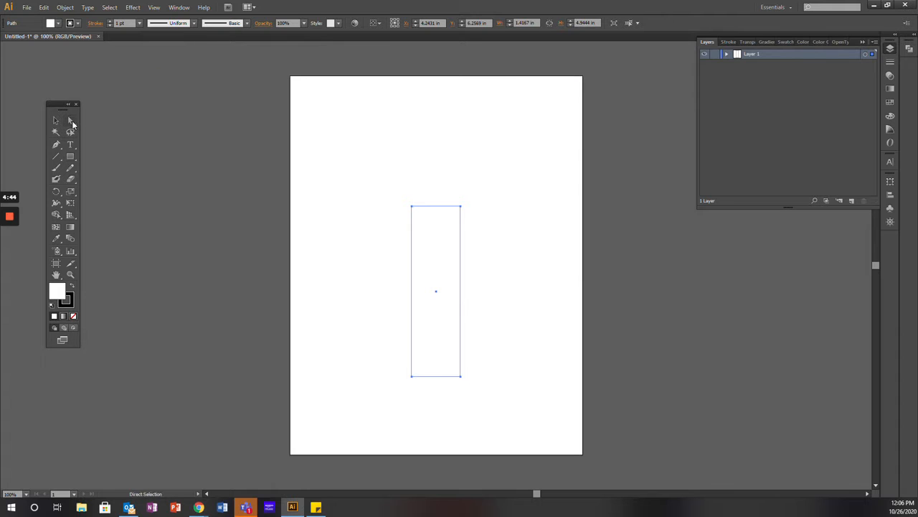
{"action": "left_click_drag", "start_coordinate": [414, 208], "coordinate": [442, 206]}
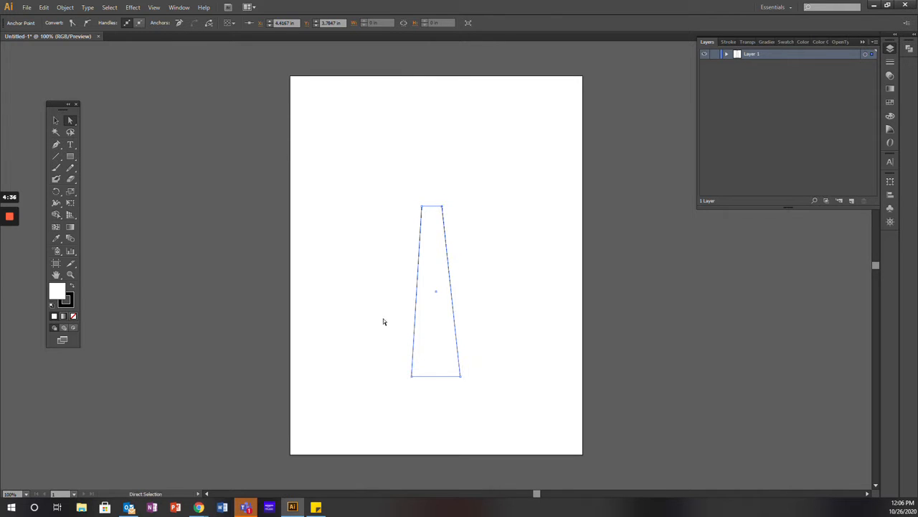
{"action": "left_click", "coordinate": [56, 120]}
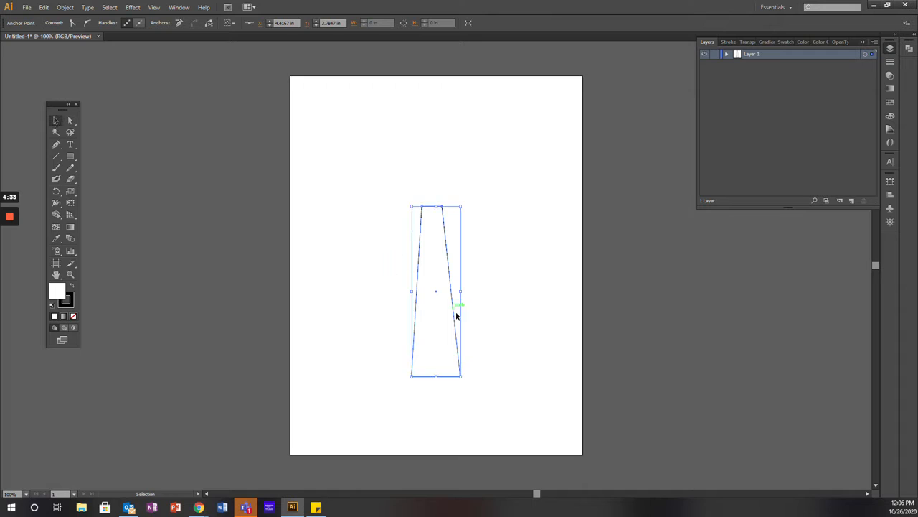
{"action": "left_click", "coordinate": [71, 120]}
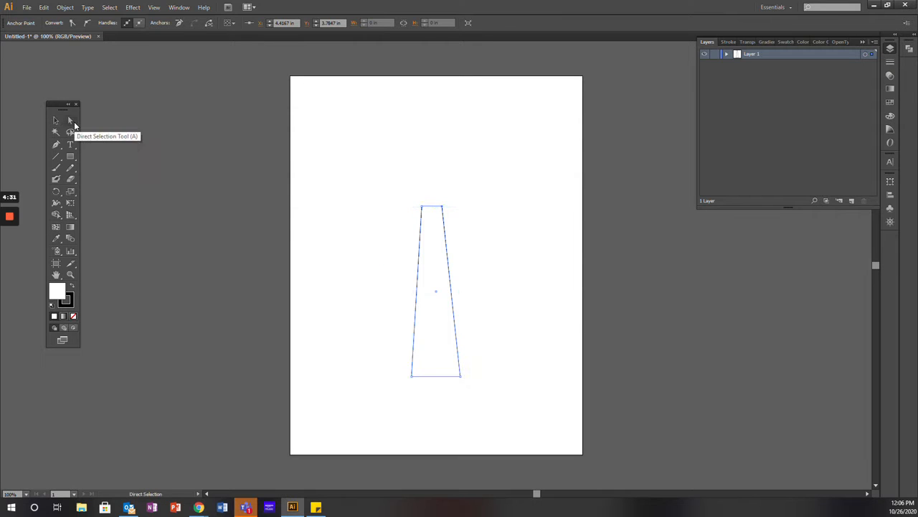
{"action": "left_click_drag", "start_coordinate": [443, 207], "coordinate": [445, 207]}
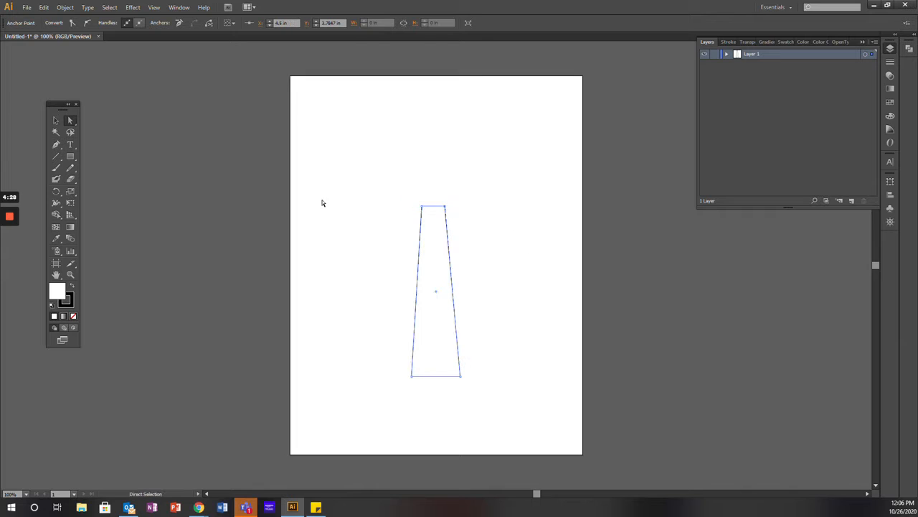
- Widen the tapered shape to about 1.82 in by stretching its left side outward
{"action": "left_click", "coordinate": [55, 121]}
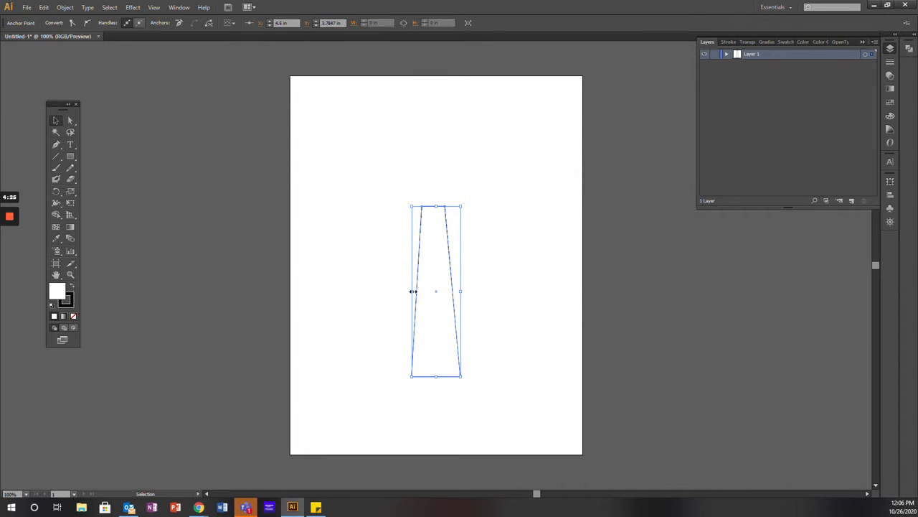
{"action": "left_click_drag", "start_coordinate": [412, 291], "coordinate": [398, 292]}
{"action": "left_click", "coordinate": [529, 310]}
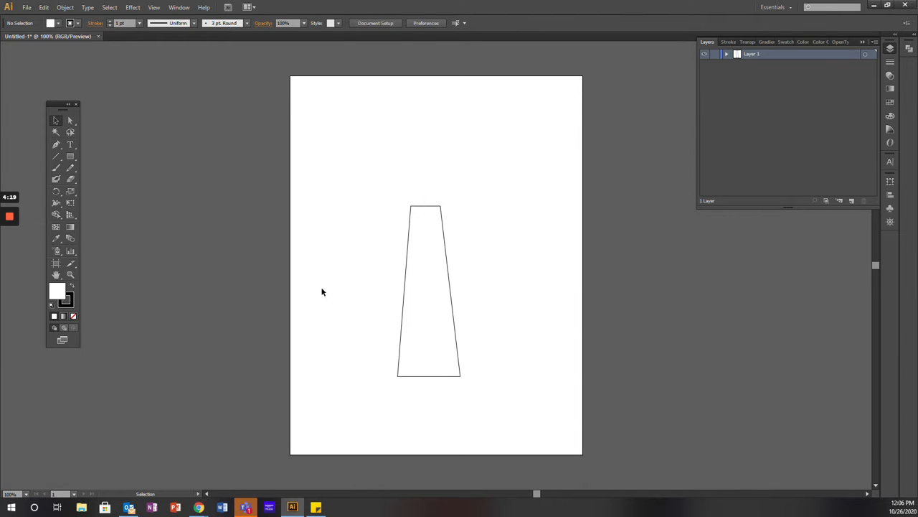
- Add a text box reading "DREAMLAND" above the tapered shape and set the font size to 47 pt
{"action": "left_click", "coordinate": [70, 145]}
{"action": "left_click_drag", "start_coordinate": [330, 119], "coordinate": [512, 166]}
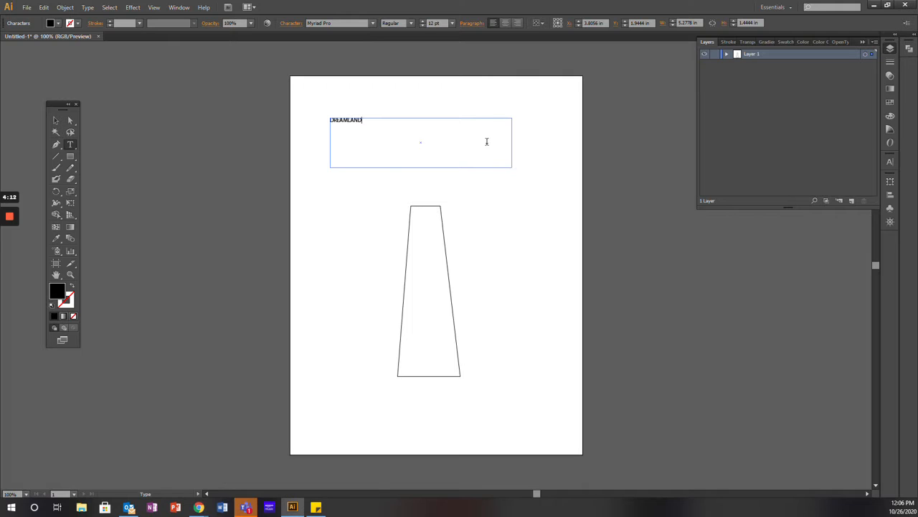
{"action": "double_click", "coordinate": [348, 124]}
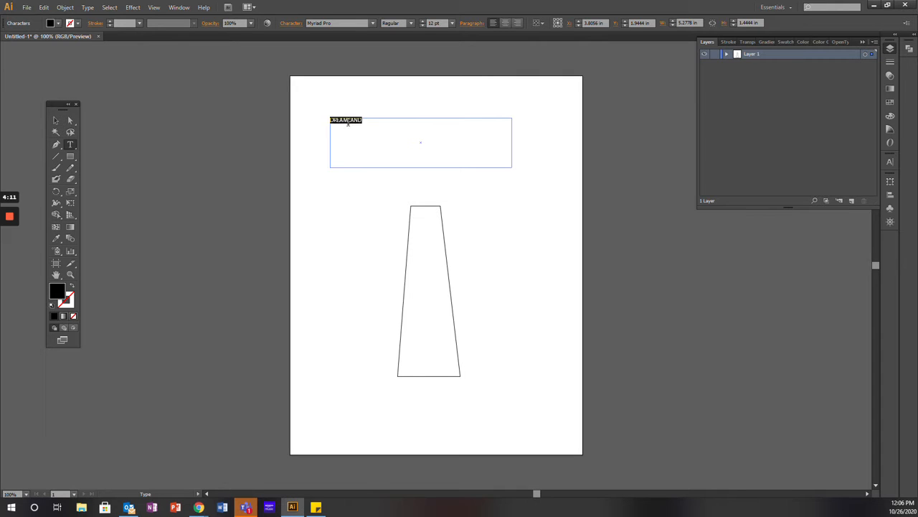
{"action": "left_click", "coordinate": [423, 20]}
{"action": "left_click", "coordinate": [423, 20]}
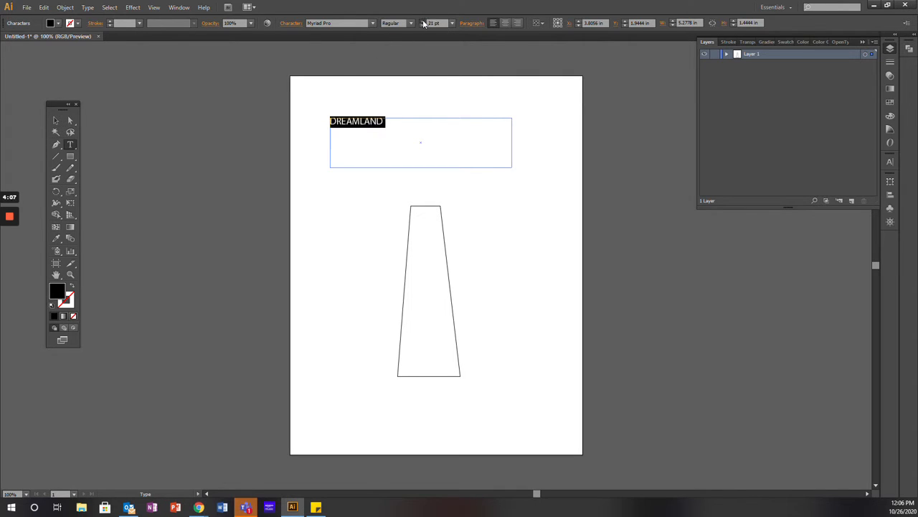
{"action": "left_click", "coordinate": [423, 20]}
{"action": "left_click", "coordinate": [422, 20]}
{"action": "left_click", "coordinate": [423, 21]}
{"action": "left_click", "coordinate": [422, 21]}
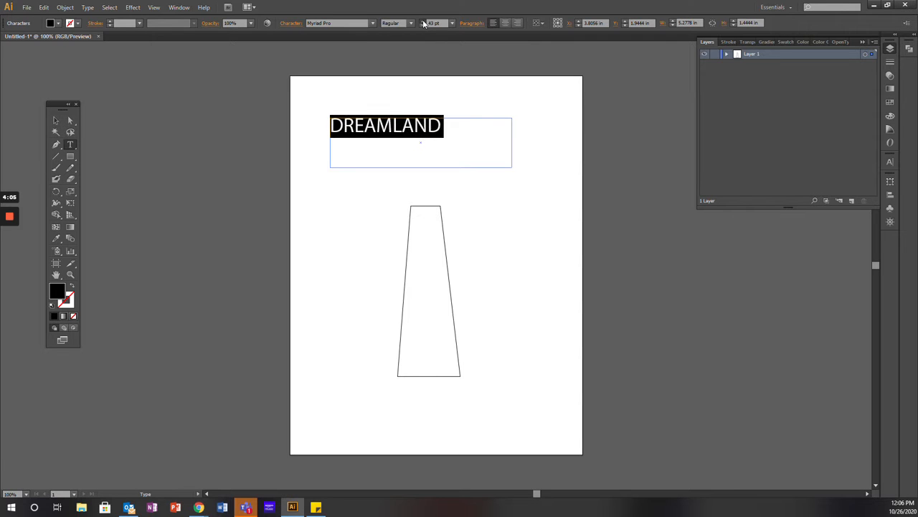
{"action": "left_click", "coordinate": [423, 21]}
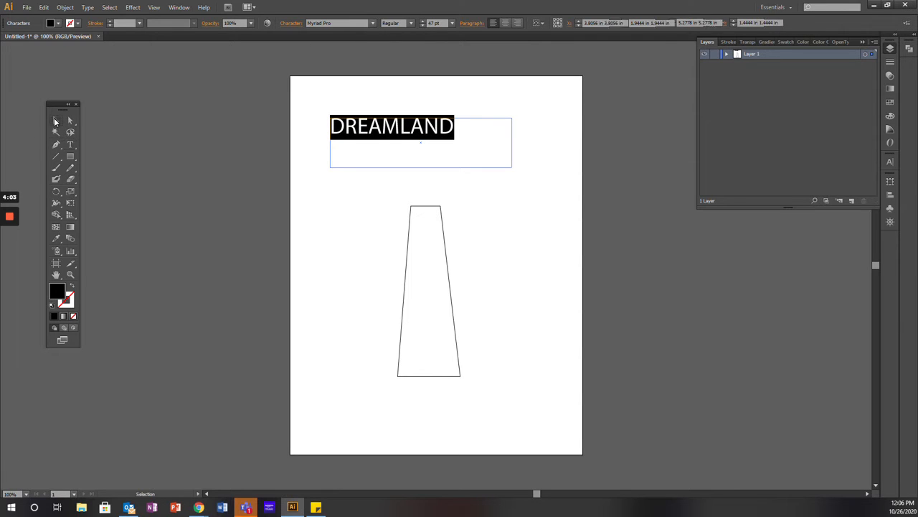
- Convert the DREAMLAND text to outlines
{"action": "left_click", "coordinate": [56, 120]}
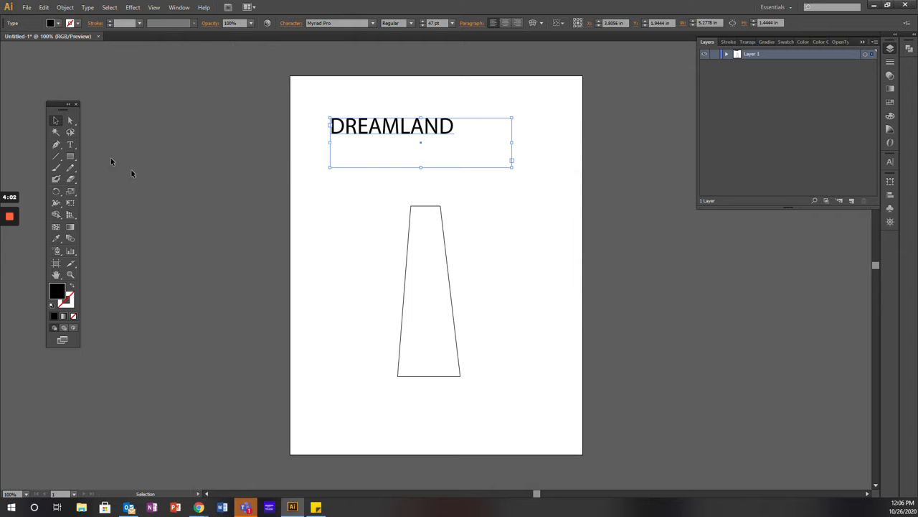
{"action": "left_click", "coordinate": [87, 8]}
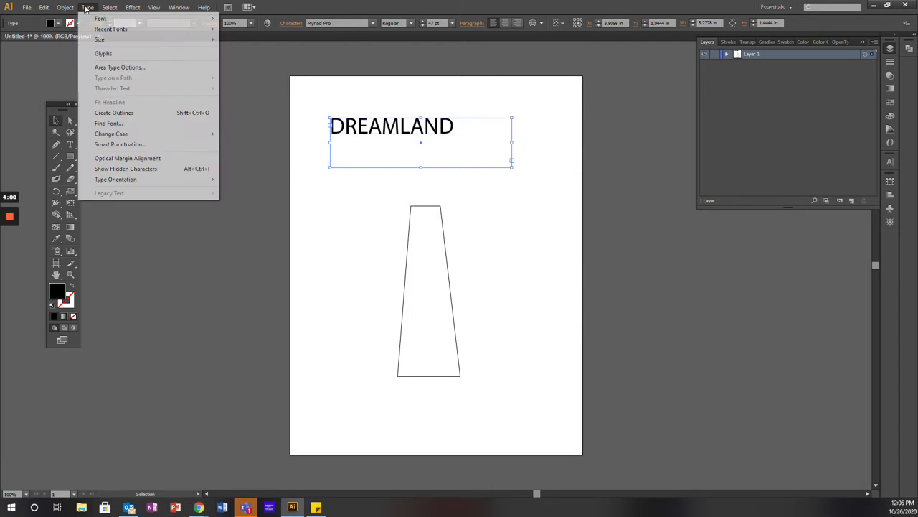
{"action": "left_click", "coordinate": [135, 114]}
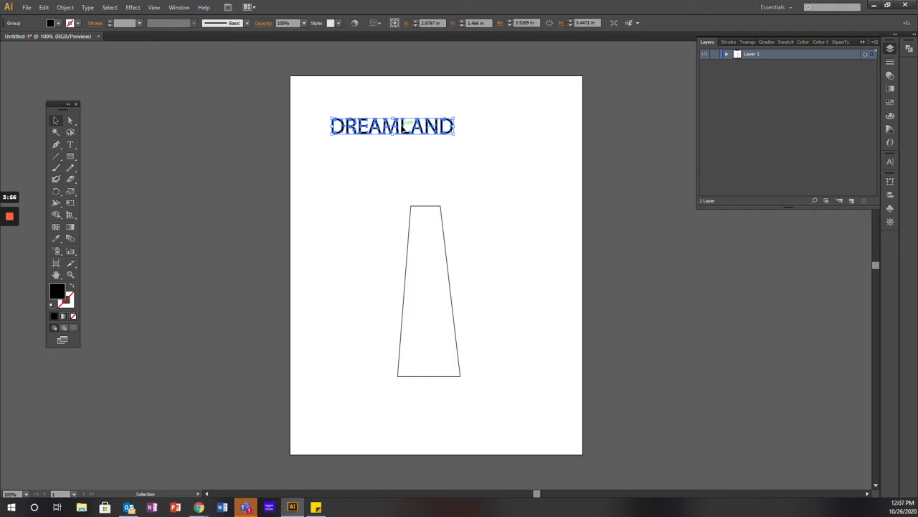
- Place the outlined DREAMLAND over the tapered shape, rotated 90° to read upward, and enlarge it to nearly fill the shape's height
{"action": "left_click_drag", "start_coordinate": [403, 126], "coordinate": [436, 307]}
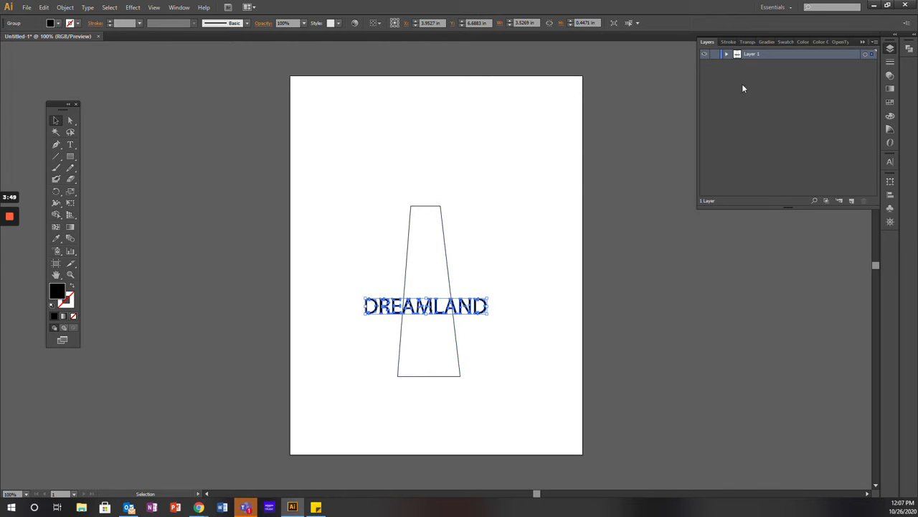
{"action": "left_click", "coordinate": [727, 54]}
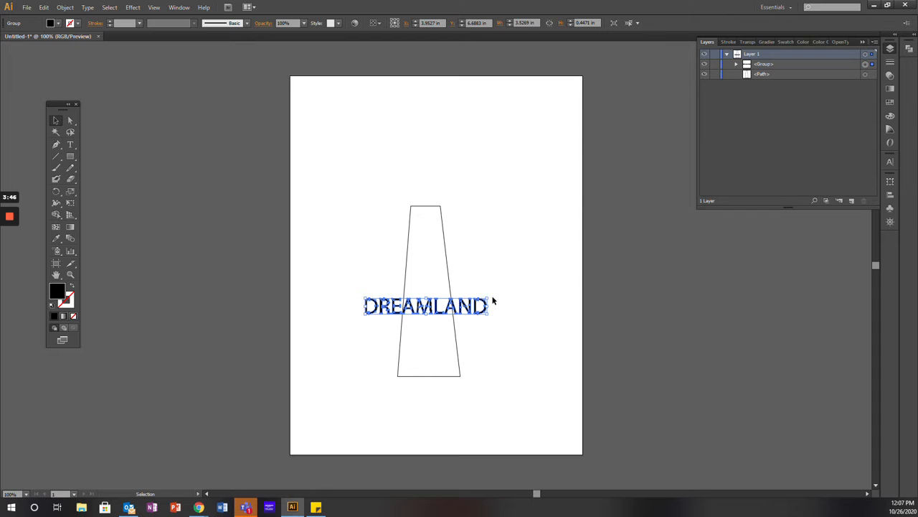
{"action": "left_click_drag", "start_coordinate": [491, 296], "coordinate": [435, 239]}
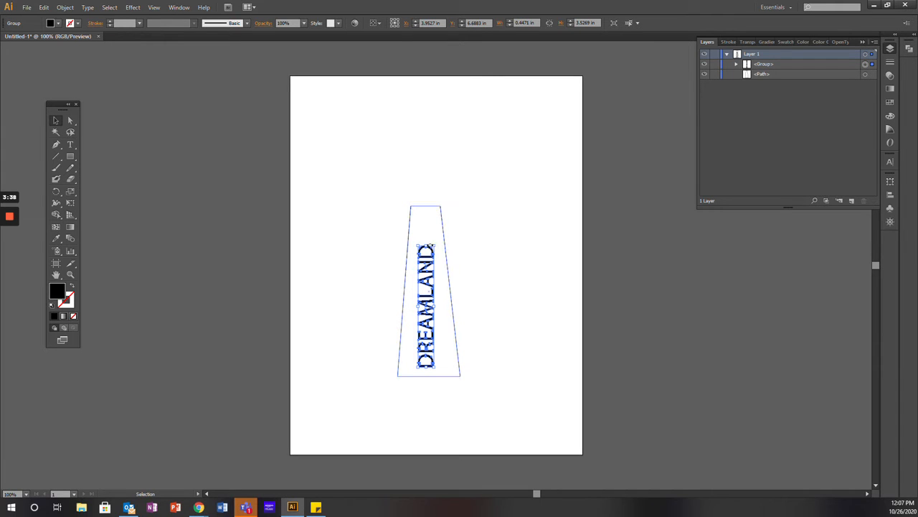
{"action": "left_click", "coordinate": [430, 245]}
{"action": "left_click_drag", "start_coordinate": [435, 245], "coordinate": [443, 214]}
{"action": "left_click_drag", "start_coordinate": [435, 310], "coordinate": [433, 310]}
{"action": "left_click", "coordinate": [475, 299]}
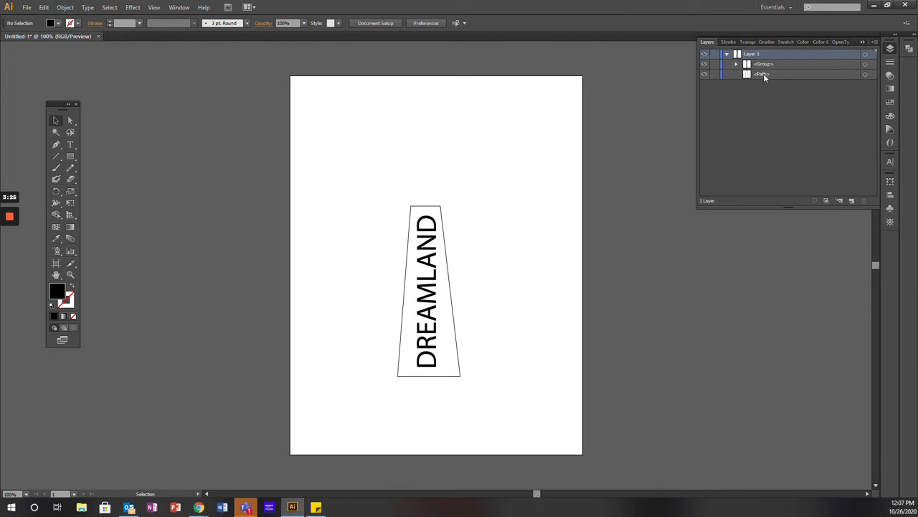
- Move the tapered path above the text group in Layer 1's stacking order
{"action": "left_click_drag", "start_coordinate": [763, 74], "coordinate": [764, 65]}
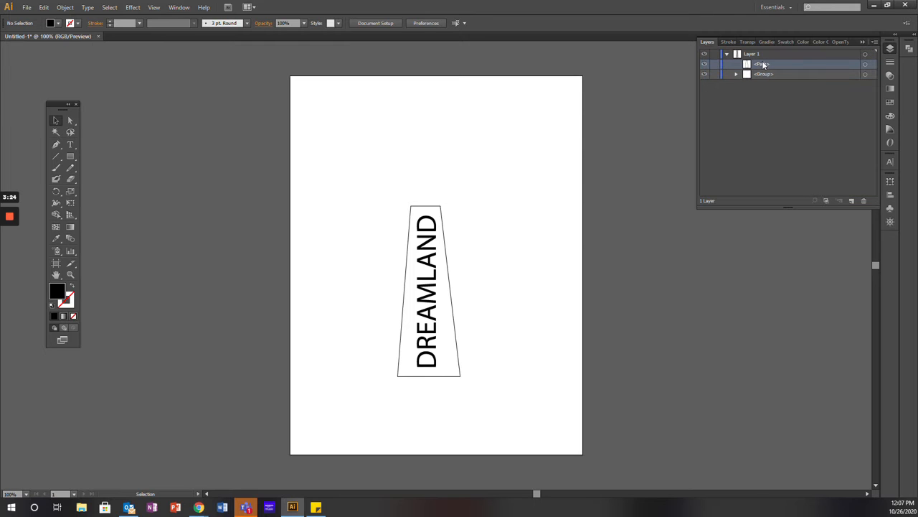
{"action": "left_click", "coordinate": [73, 316]}
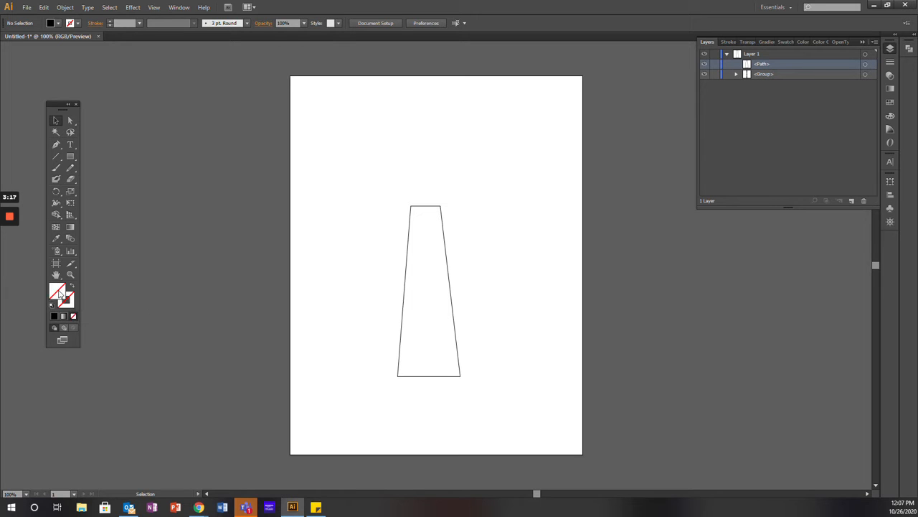
{"action": "left_click", "coordinate": [768, 74]}
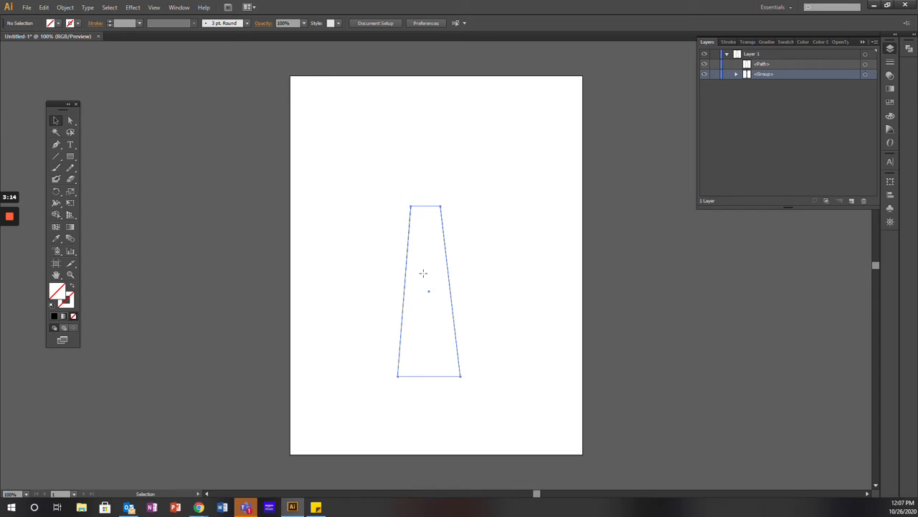
- Set both the fill and the stroke of the tapered path to None
{"action": "mouse_move", "coordinate": [423, 272]}
{"action": "left_mouse_down"}
{"action": "mouse_move", "coordinate": [489, 284]}
{"action": "mouse_move", "coordinate": [426, 280]}
{"action": "left_mouse_up"}
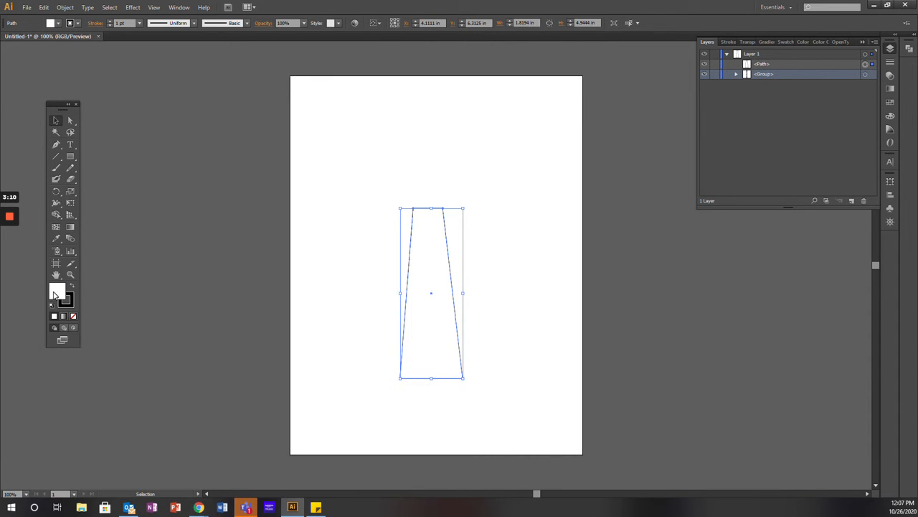
{"action": "left_click", "coordinate": [73, 316]}
{"action": "left_click", "coordinate": [72, 306]}
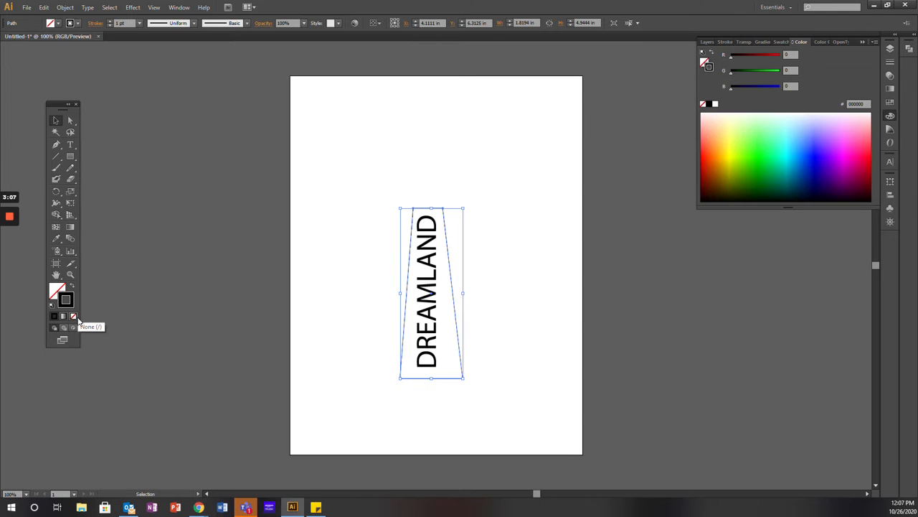
{"action": "left_click", "coordinate": [73, 316]}
{"action": "left_click", "coordinate": [521, 313]}
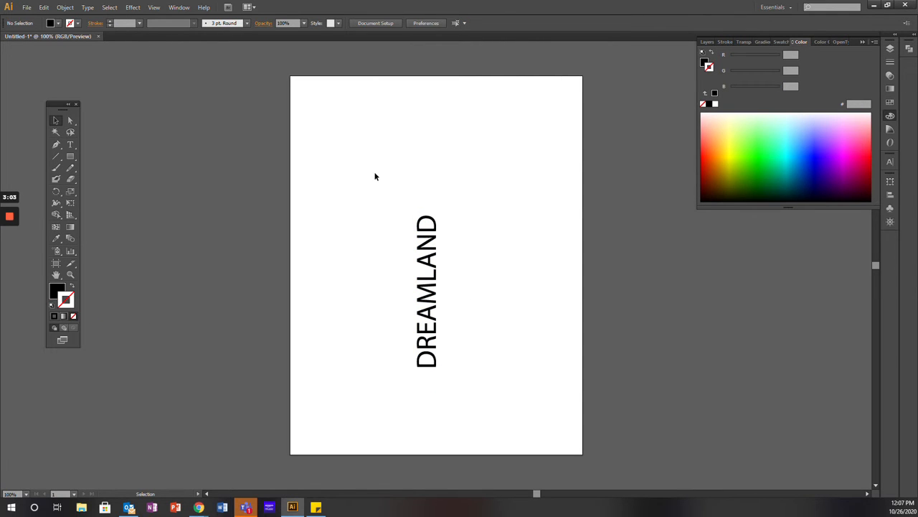
- Select the tapered path with the DREAMLAND outlines and apply Envelope Distort with Make with Top Object
{"action": "left_click_drag", "start_coordinate": [381, 193], "coordinate": [462, 314]}
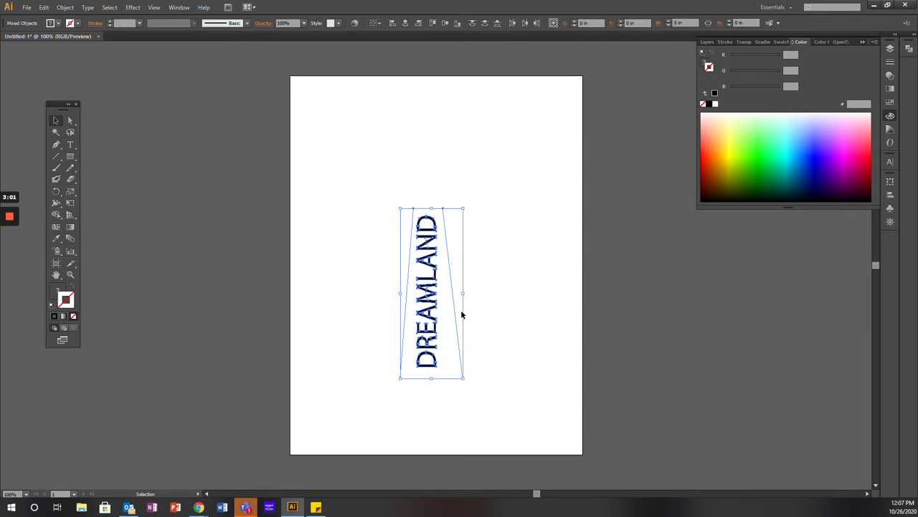
{"action": "left_click", "coordinate": [65, 8]}
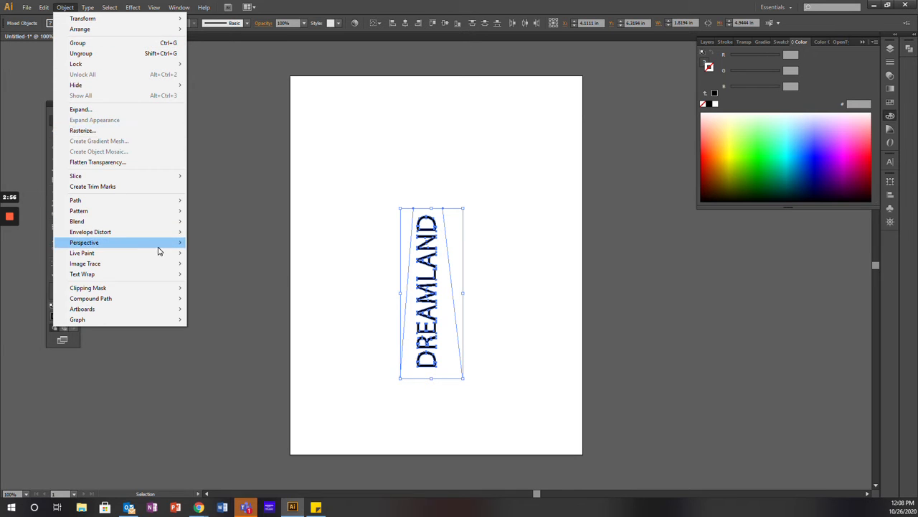
{"action": "mouse_move", "coordinate": [164, 237]}
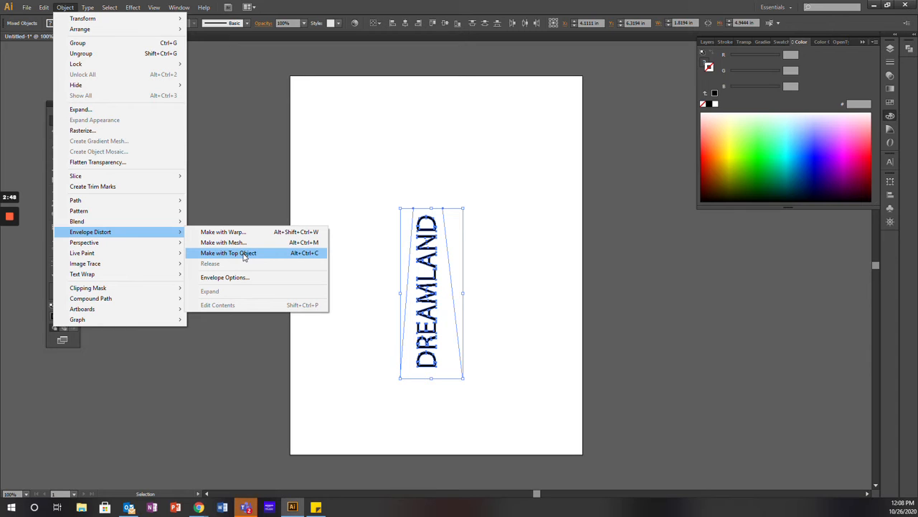
{"action": "left_click", "coordinate": [244, 253]}
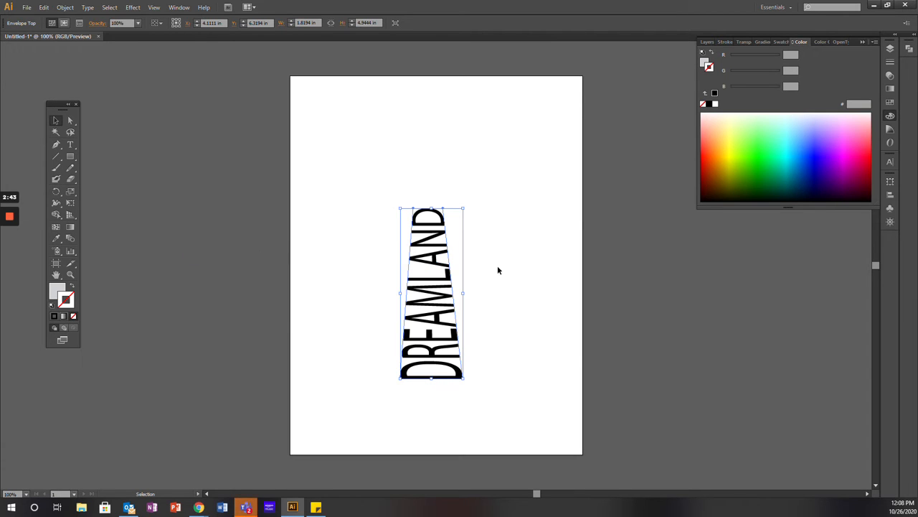
- Undo the envelope distortion of the DREAMLAND outlines
{"action": "key", "text": "ctrl+z"}
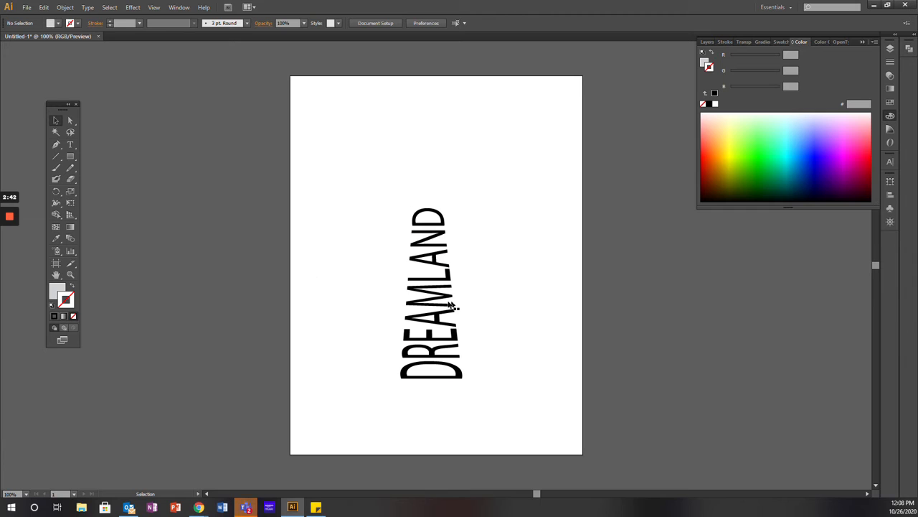
{"action": "key", "text": "ctrl+shift+z"}
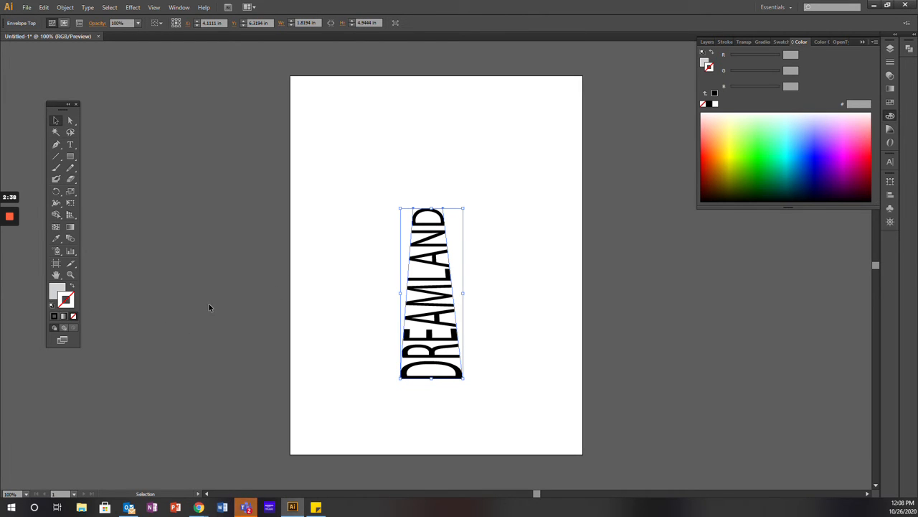
{"action": "key", "text": "ctrl+z"}
- Select the unpainted tapered path and move it to the right, clear of the DREAMLAND outlines
{"action": "left_click", "coordinate": [449, 351]}
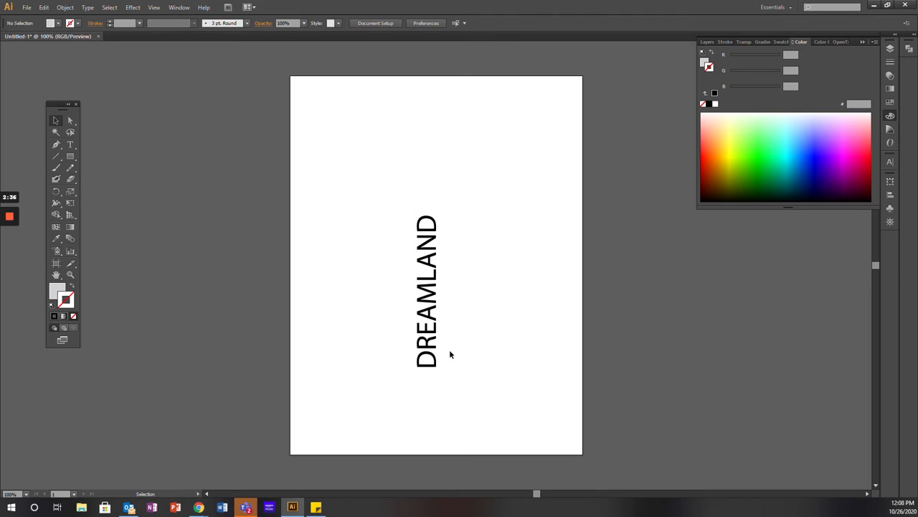
{"action": "left_click", "coordinate": [459, 340]}
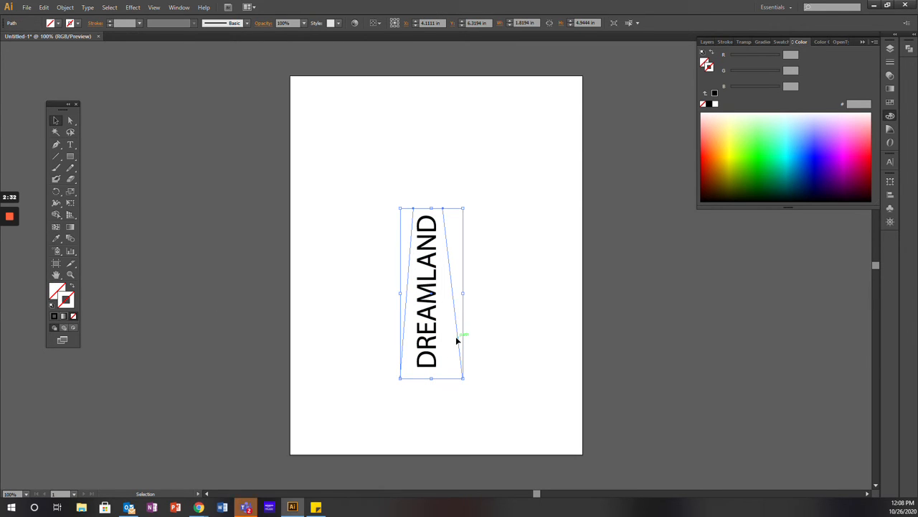
{"action": "left_click_drag", "start_coordinate": [458, 340], "coordinate": [559, 348]}
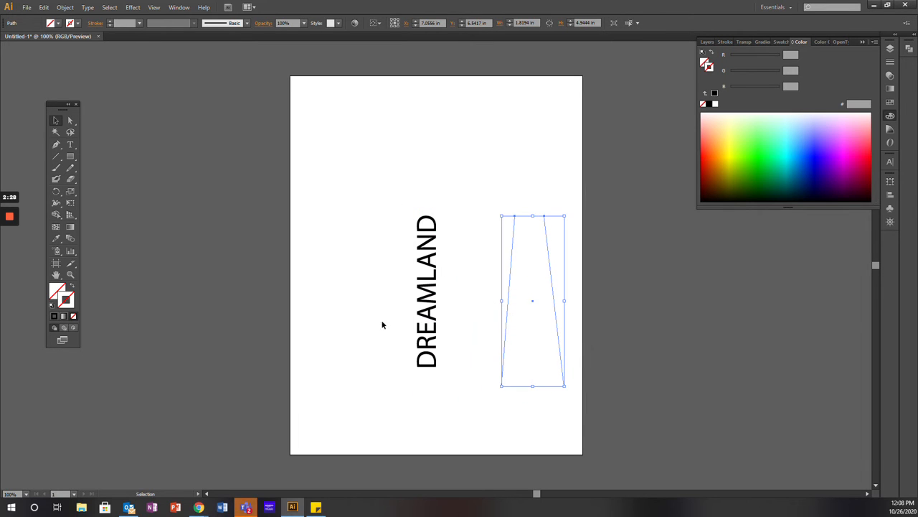
- Select the DREAMLAND outlines together with the tapered path around them and apply Envelope Distort with Make with Top Object
{"action": "left_click_drag", "start_coordinate": [380, 322], "coordinate": [453, 394]}
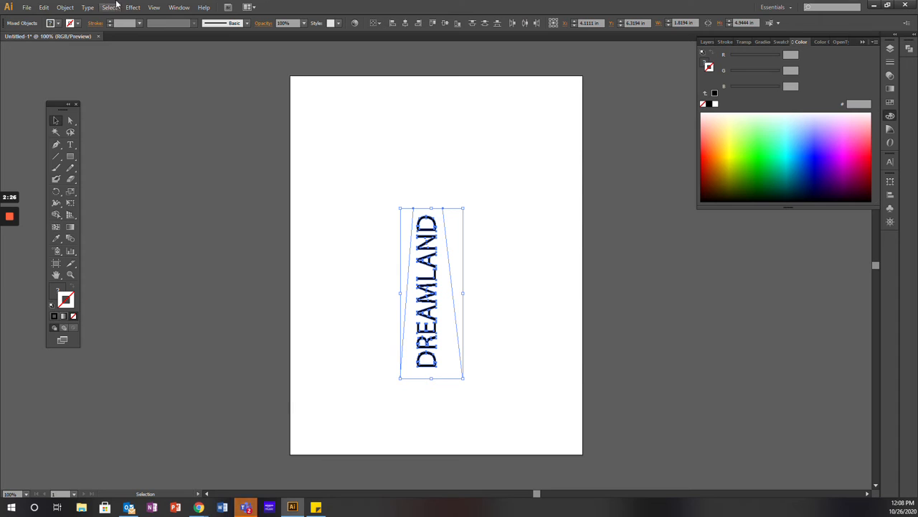
{"action": "left_click", "coordinate": [70, 9]}
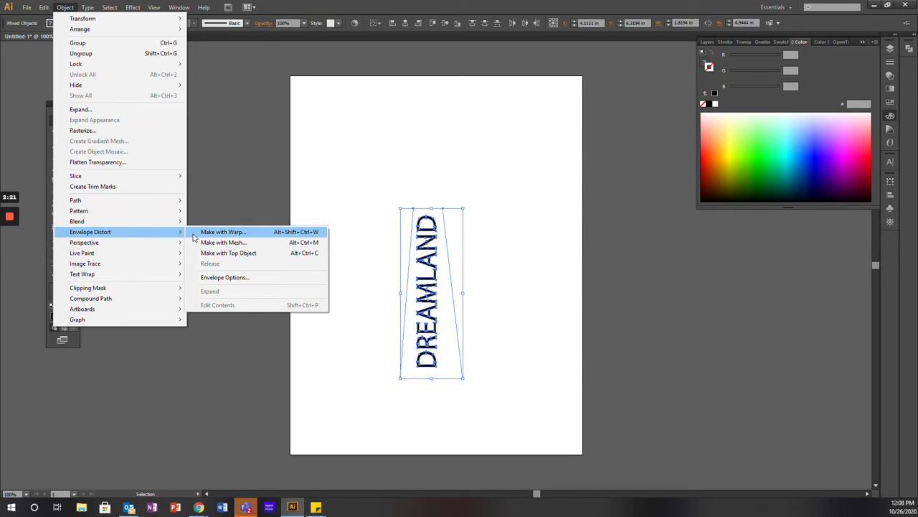
{"action": "left_click", "coordinate": [220, 253]}
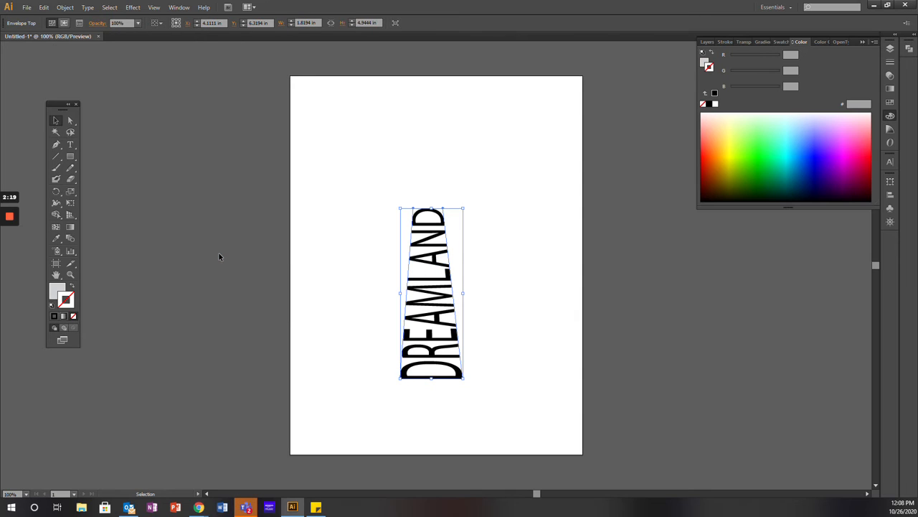
- Select the spare unpainted tapered path beside the warped word and move it over DREAMLAND so that their edges match
{"action": "key", "text": "ctrl+z"}
{"action": "left_click", "coordinate": [506, 300]}
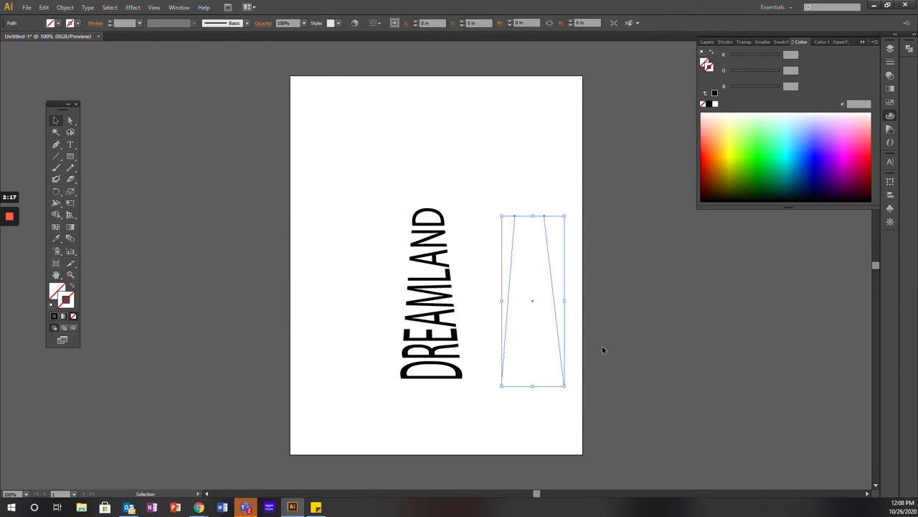
{"action": "left_click_drag", "start_coordinate": [561, 347], "coordinate": [460, 343]}
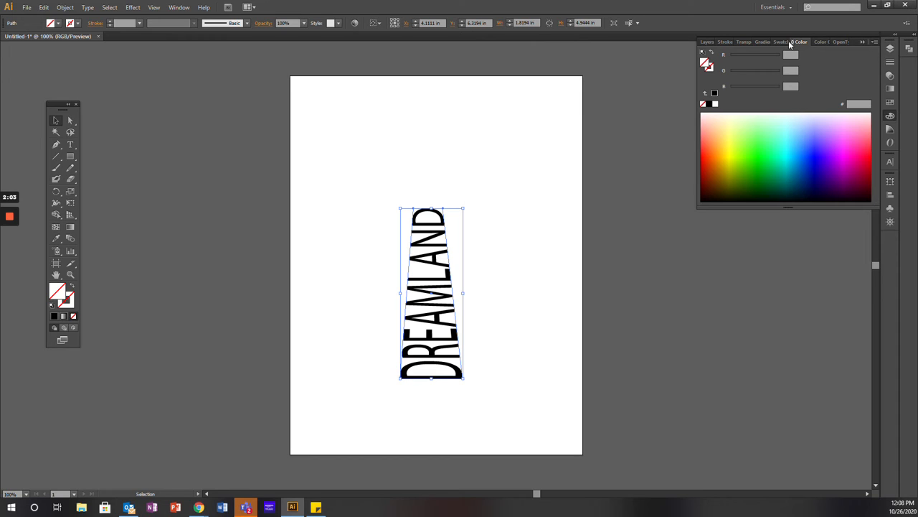
- Fill the tapered path with a linear gradient running from a light yellow-green start stop to a dark green end stop
{"action": "left_click", "coordinate": [762, 42]}
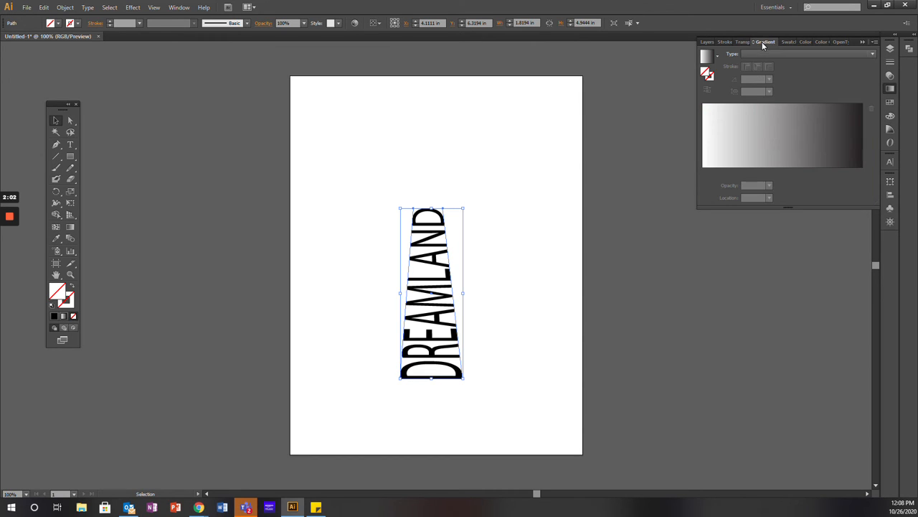
{"action": "left_click", "coordinate": [707, 57]}
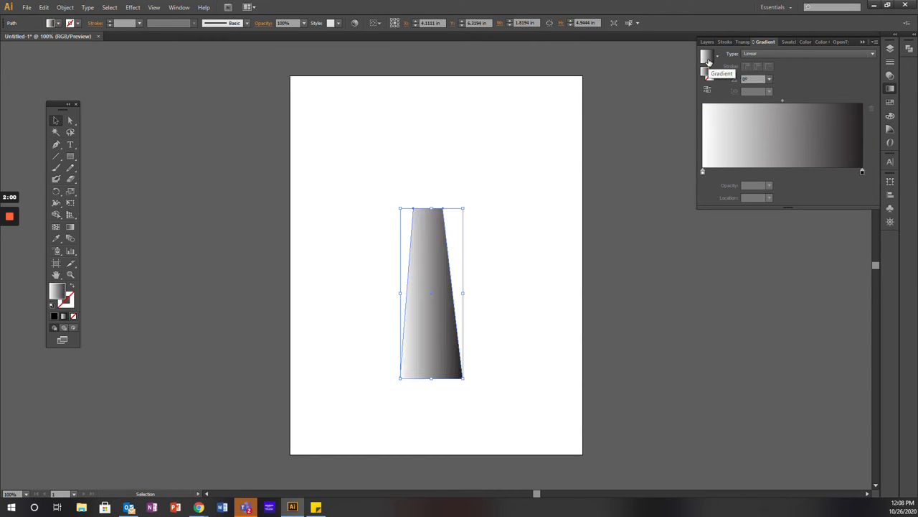
{"action": "double_click", "coordinate": [862, 171]}
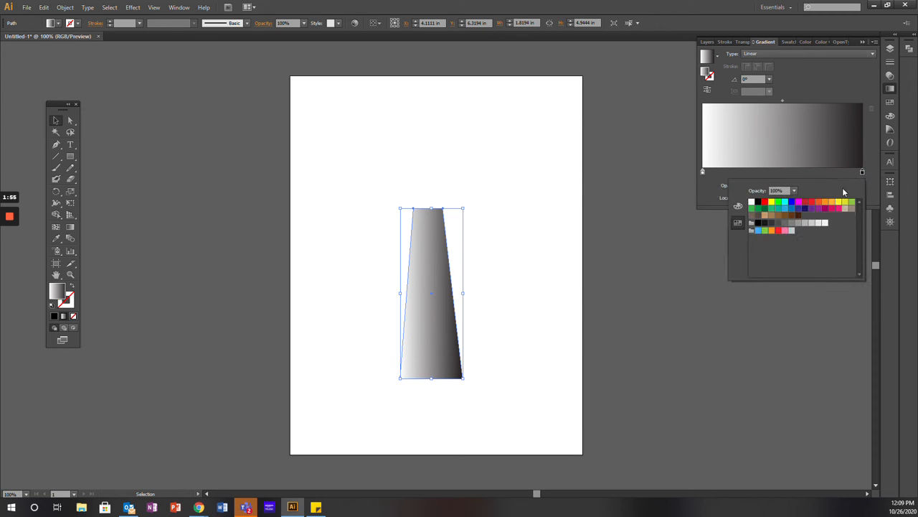
{"action": "left_click", "coordinate": [765, 211]}
{"action": "double_click", "coordinate": [703, 172]}
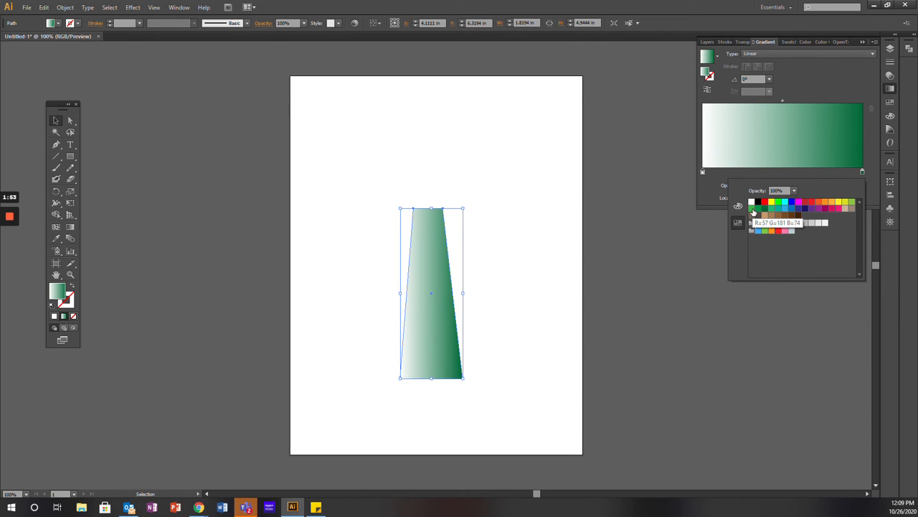
{"action": "left_click", "coordinate": [851, 203]}
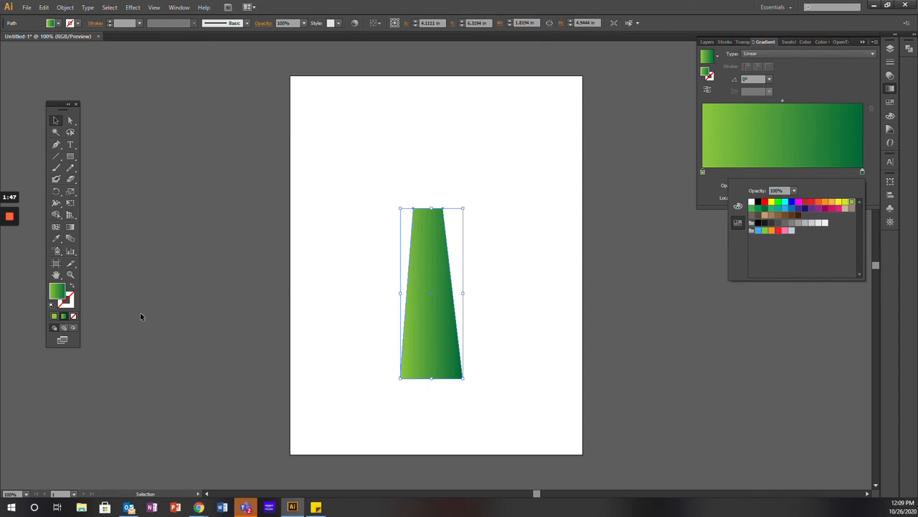
- Reorient the gradient vertically to about 90.6° with the Gradient tool, stretching it from light green low down to dark green near the top, and deselect
{"action": "left_click", "coordinate": [72, 232]}
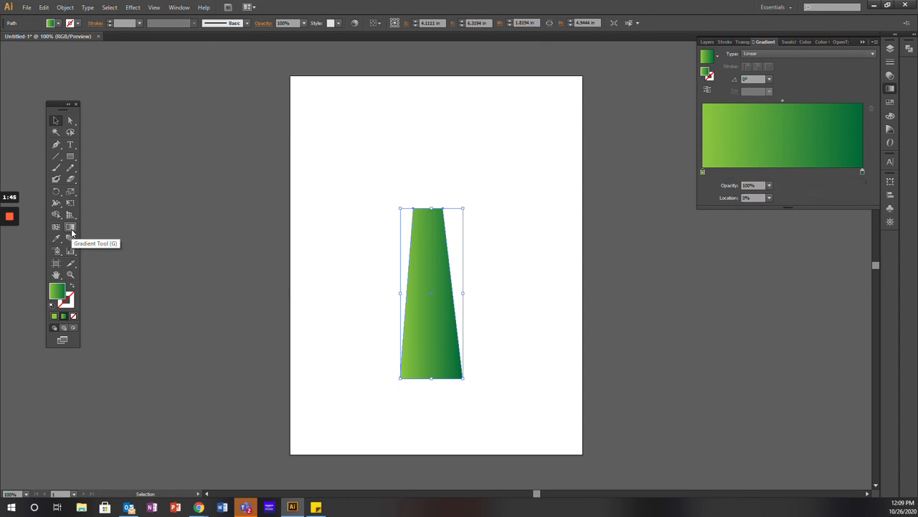
{"action": "left_click", "coordinate": [71, 232]}
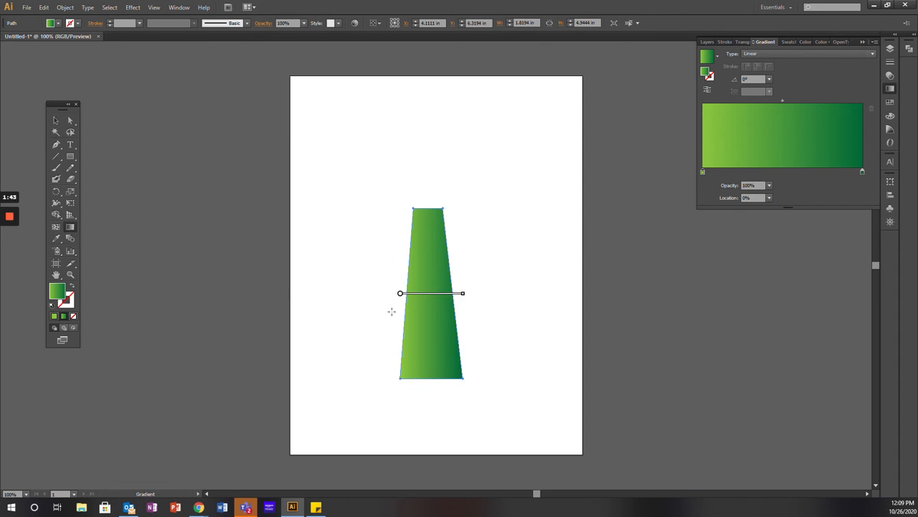
{"action": "mouse_move", "coordinate": [465, 294]}
{"action": "left_mouse_down"}
{"action": "mouse_move", "coordinate": [469, 265]}
{"action": "mouse_move", "coordinate": [447, 199]}
{"action": "mouse_move", "coordinate": [399, 201]}
{"action": "left_mouse_up"}
{"action": "left_click_drag", "start_coordinate": [436, 227], "coordinate": [431, 224]}
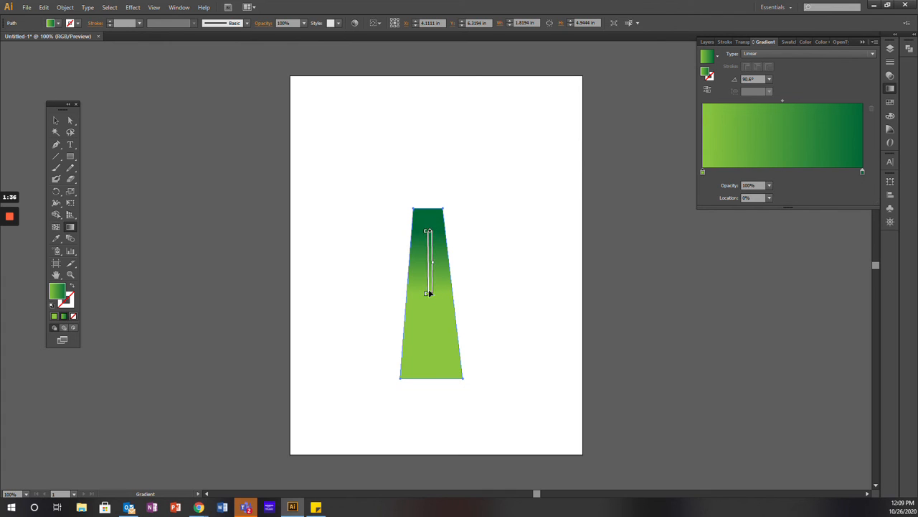
{"action": "left_click_drag", "start_coordinate": [430, 294], "coordinate": [430, 344]}
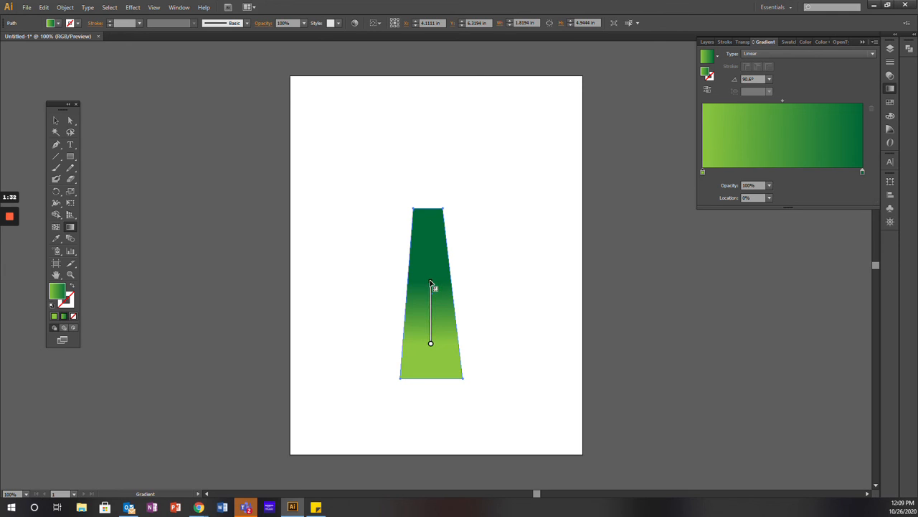
{"action": "left_click_drag", "start_coordinate": [430, 280], "coordinate": [430, 252]}
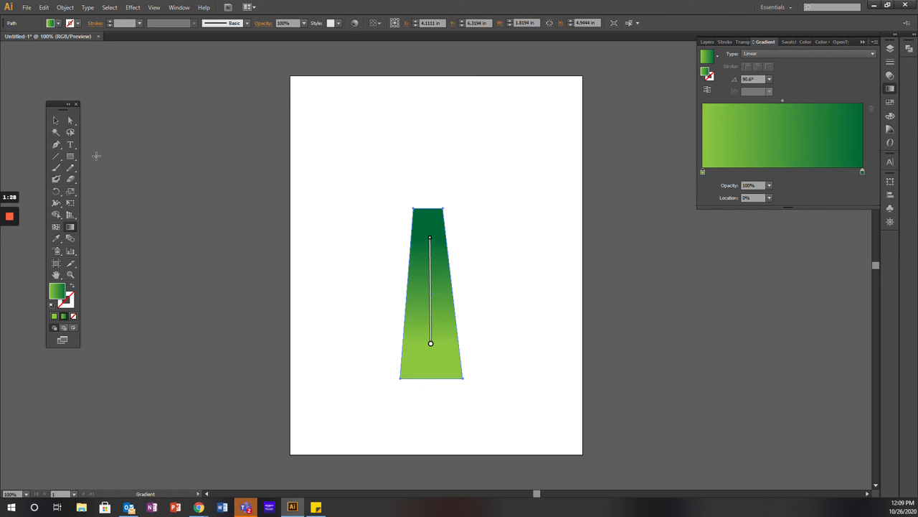
{"action": "left_click", "coordinate": [54, 122]}
{"action": "left_click", "coordinate": [500, 255]}
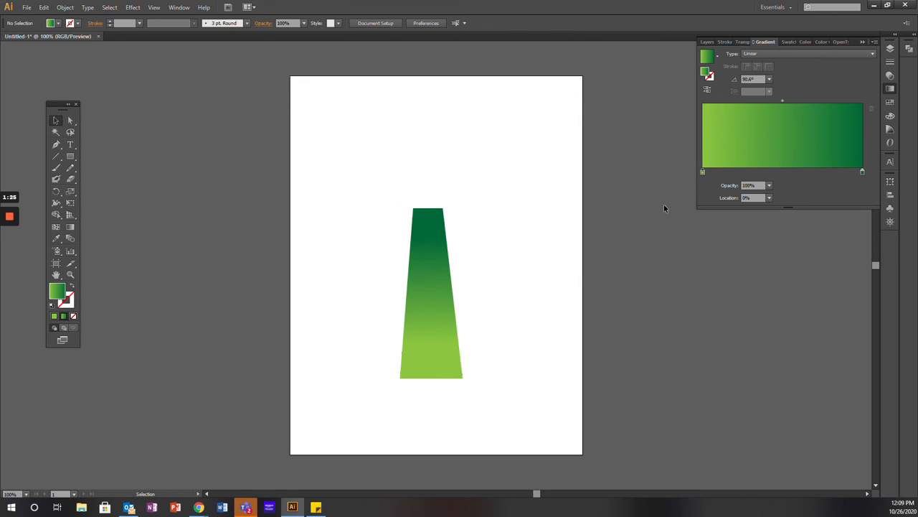
- Move the gradient-filled path below the Envelope in the stacking order of Layer 1
{"action": "left_click", "coordinate": [708, 42]}
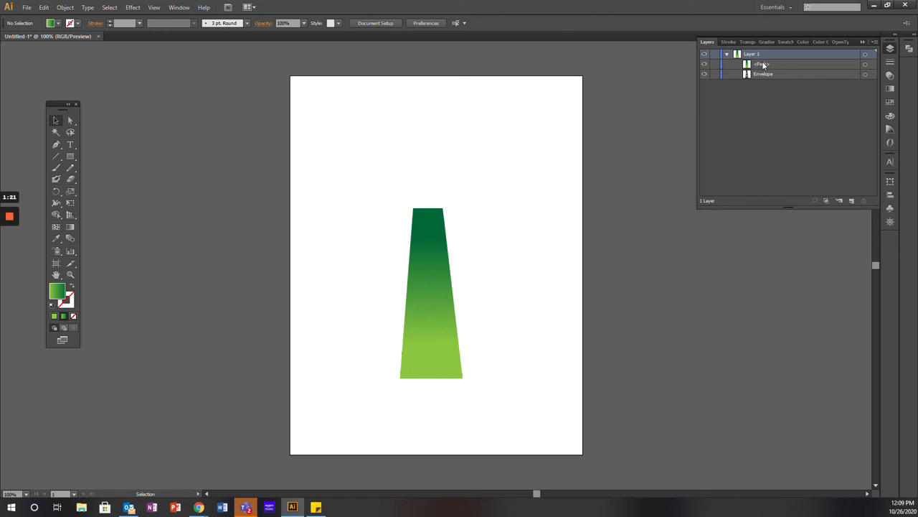
{"action": "left_click_drag", "start_coordinate": [763, 65], "coordinate": [762, 76]}
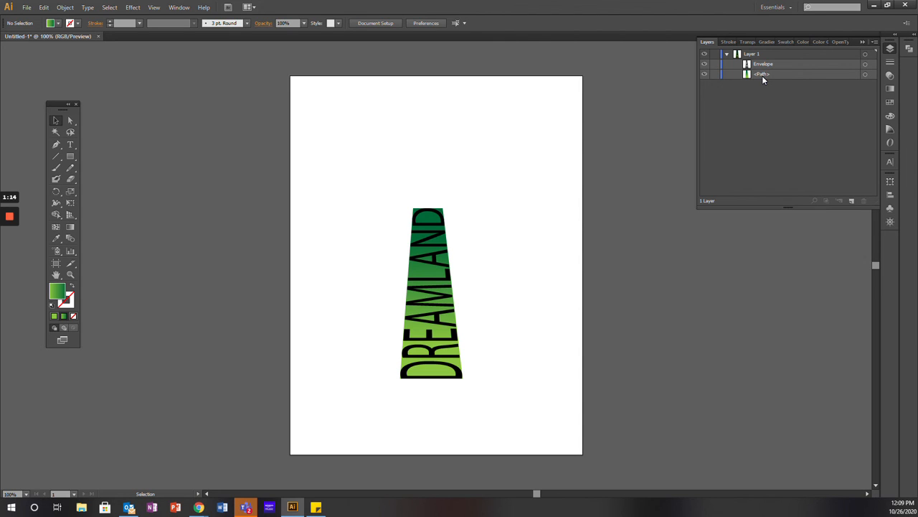
{"action": "mouse_move", "coordinate": [9, 216]}
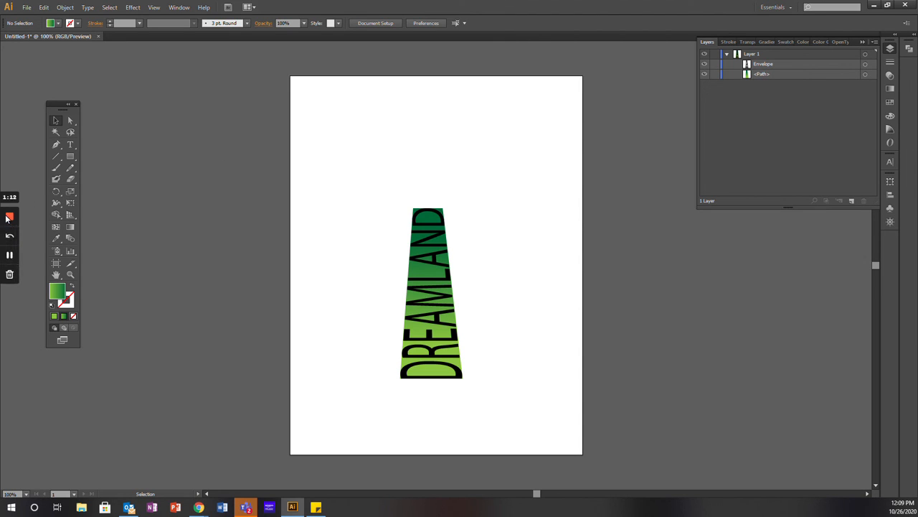